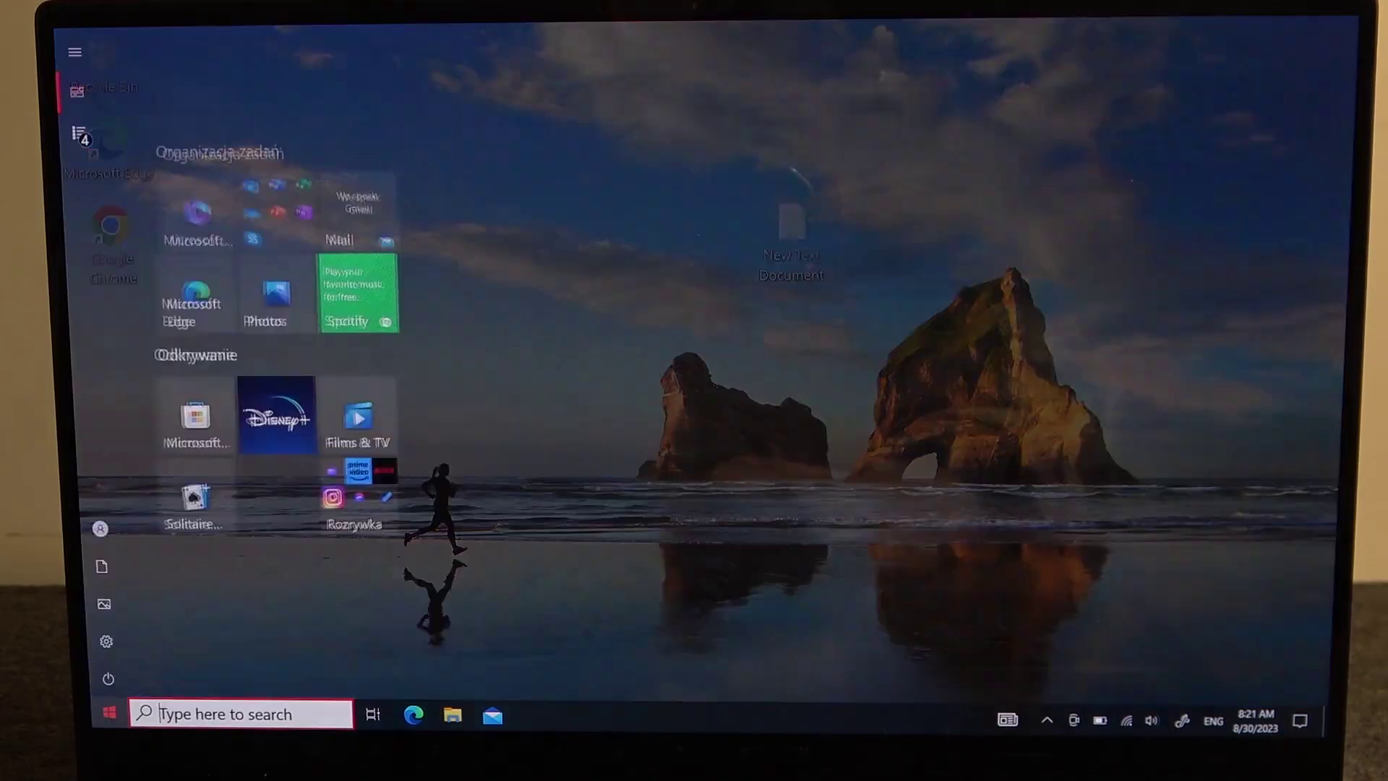
- Reach the Recovery page under Update & Security showing the Reset this PC option
left_click(108, 634)
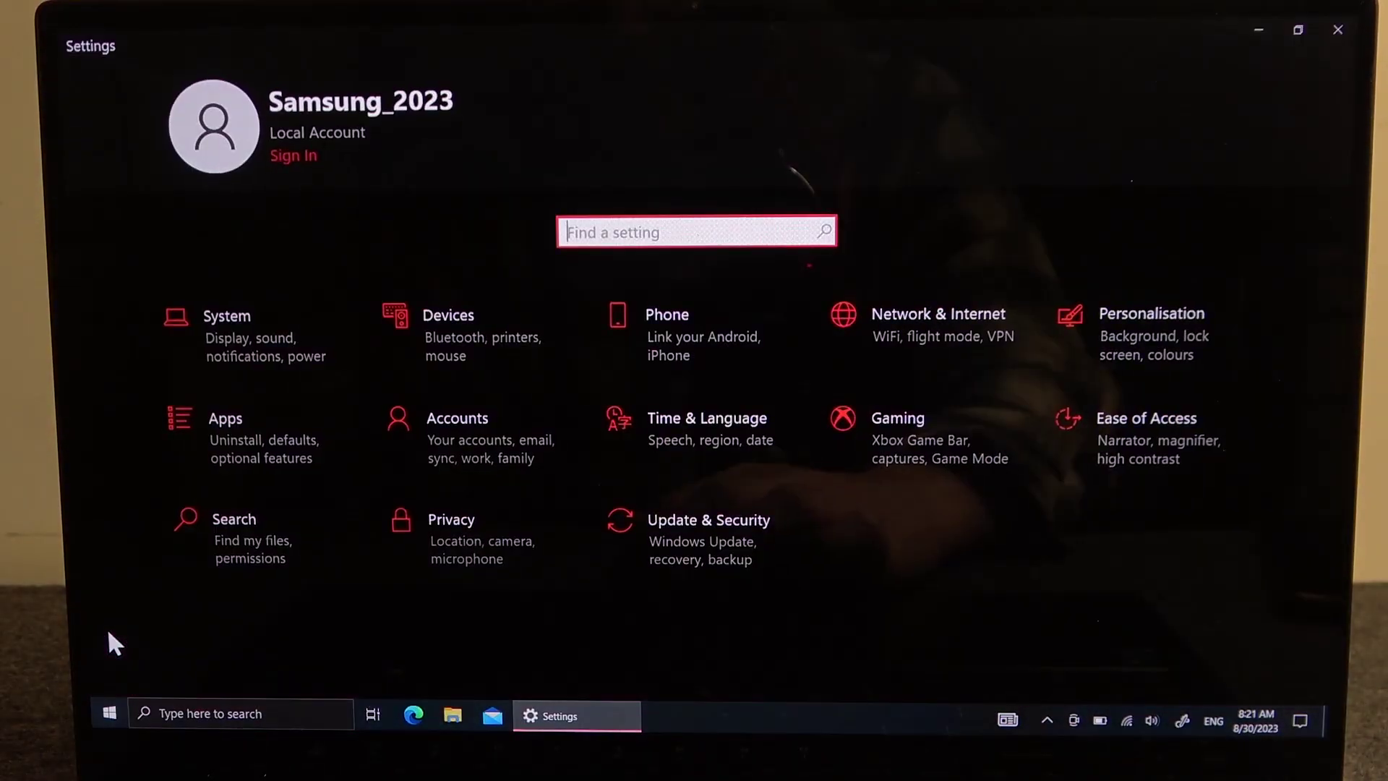
left_click(692, 534)
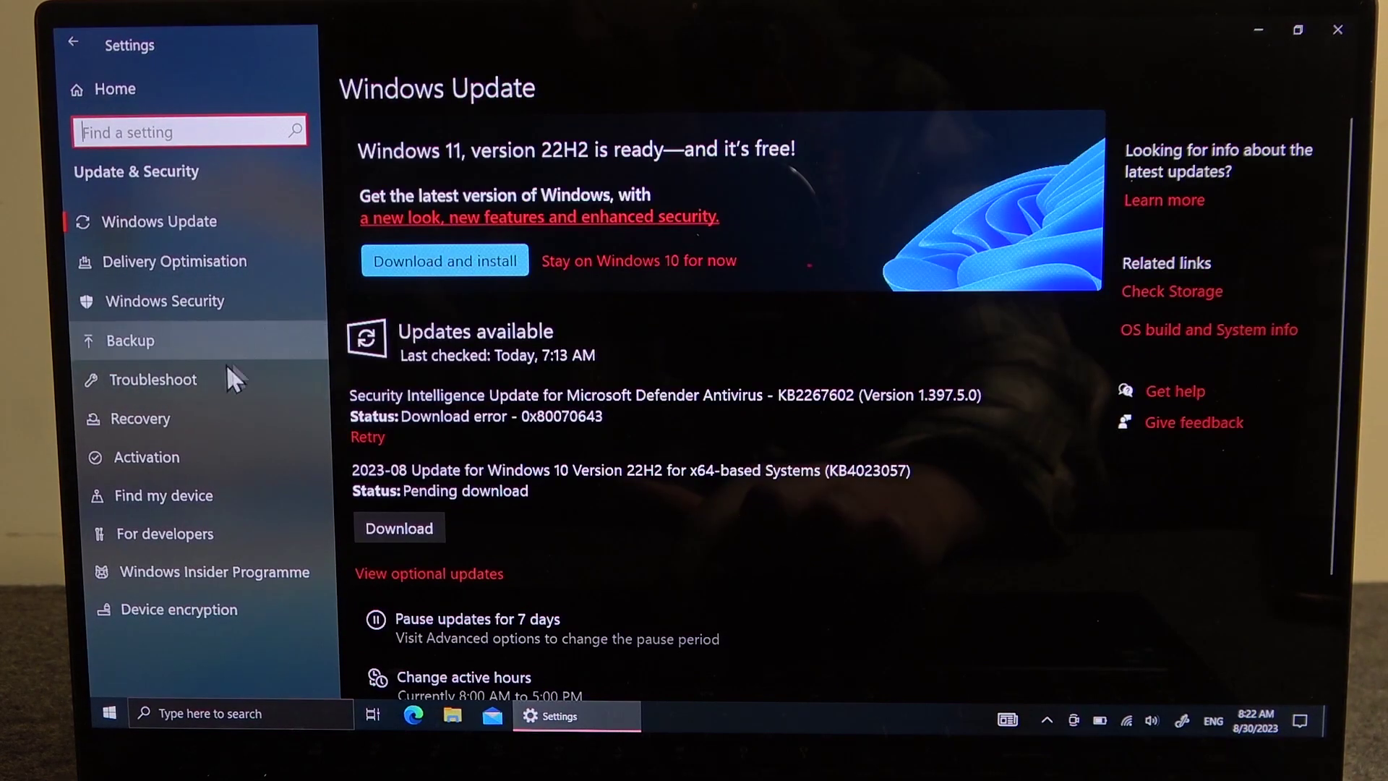
left_click(206, 412)
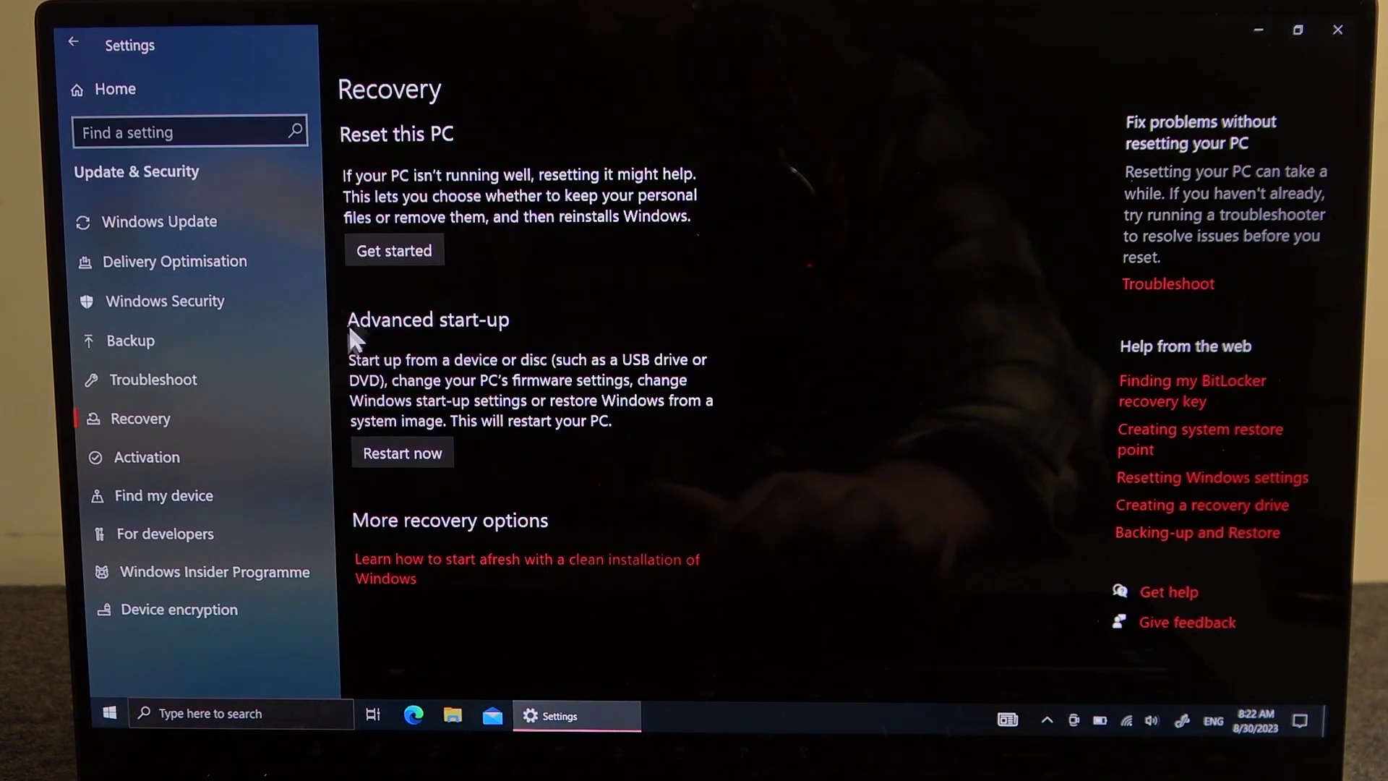
- Begin Reset this PC so the keep-files or remove-everything choice appears
left_click(383, 253)
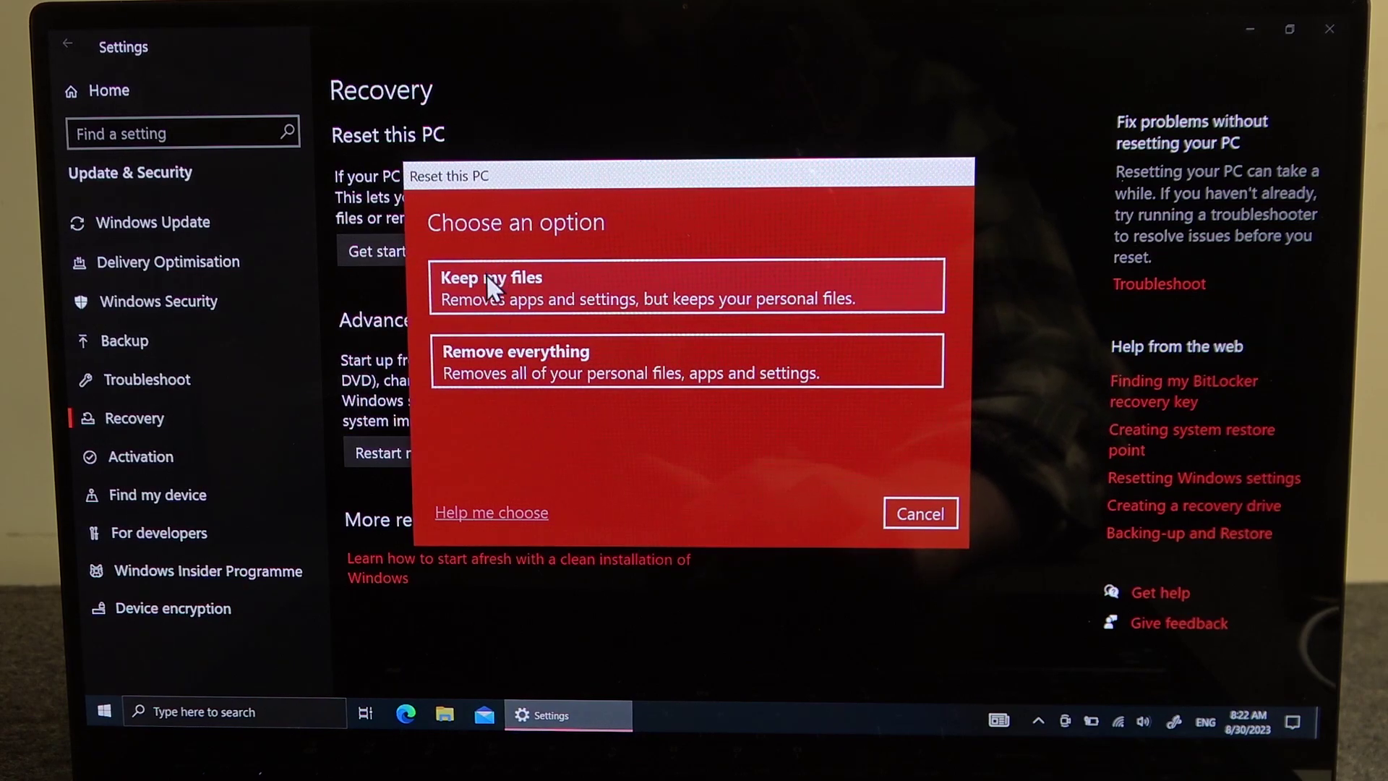
- Choose Remove everything with Local reinstall from this device
left_click(498, 361)
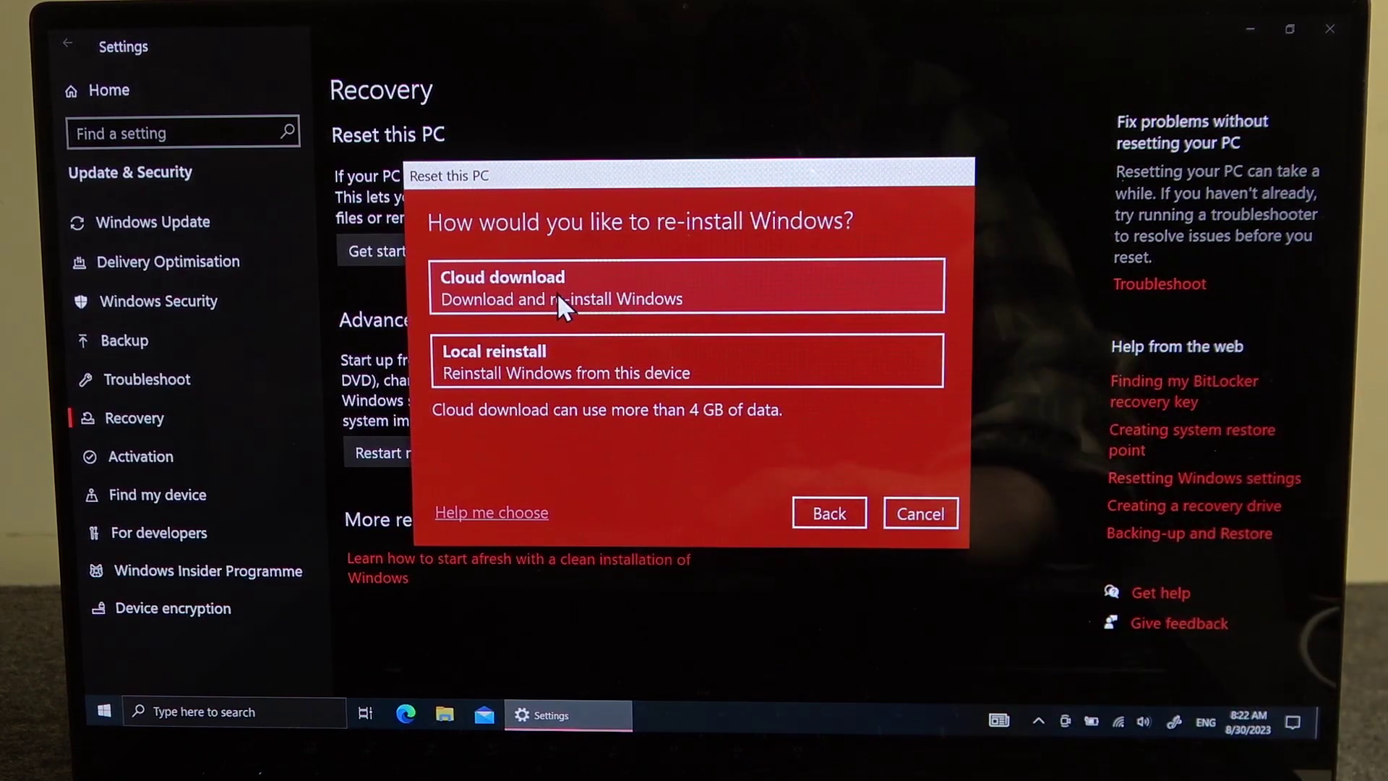
left_click(522, 375)
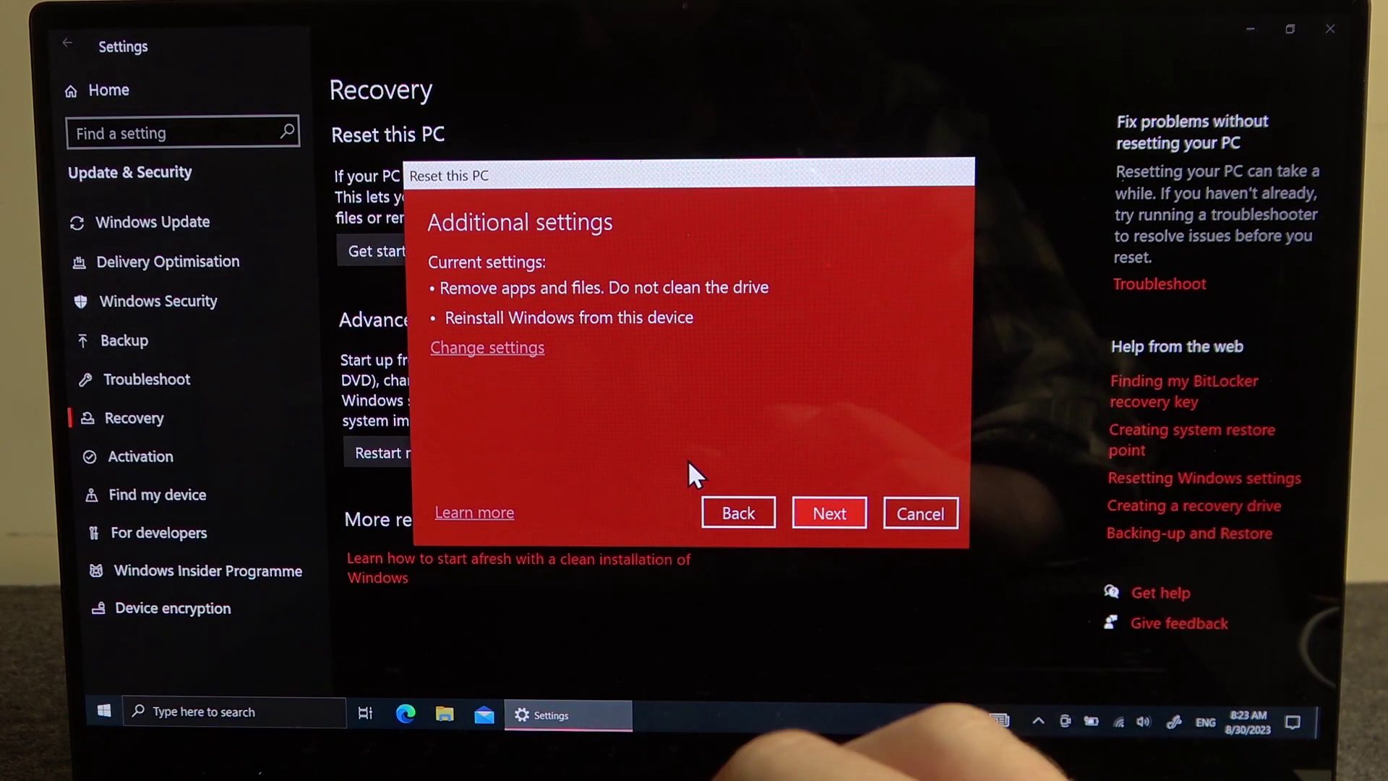
- Accept the additional settings and confirm Reset so the PC starts wiping and restarting
left_click(830, 514)
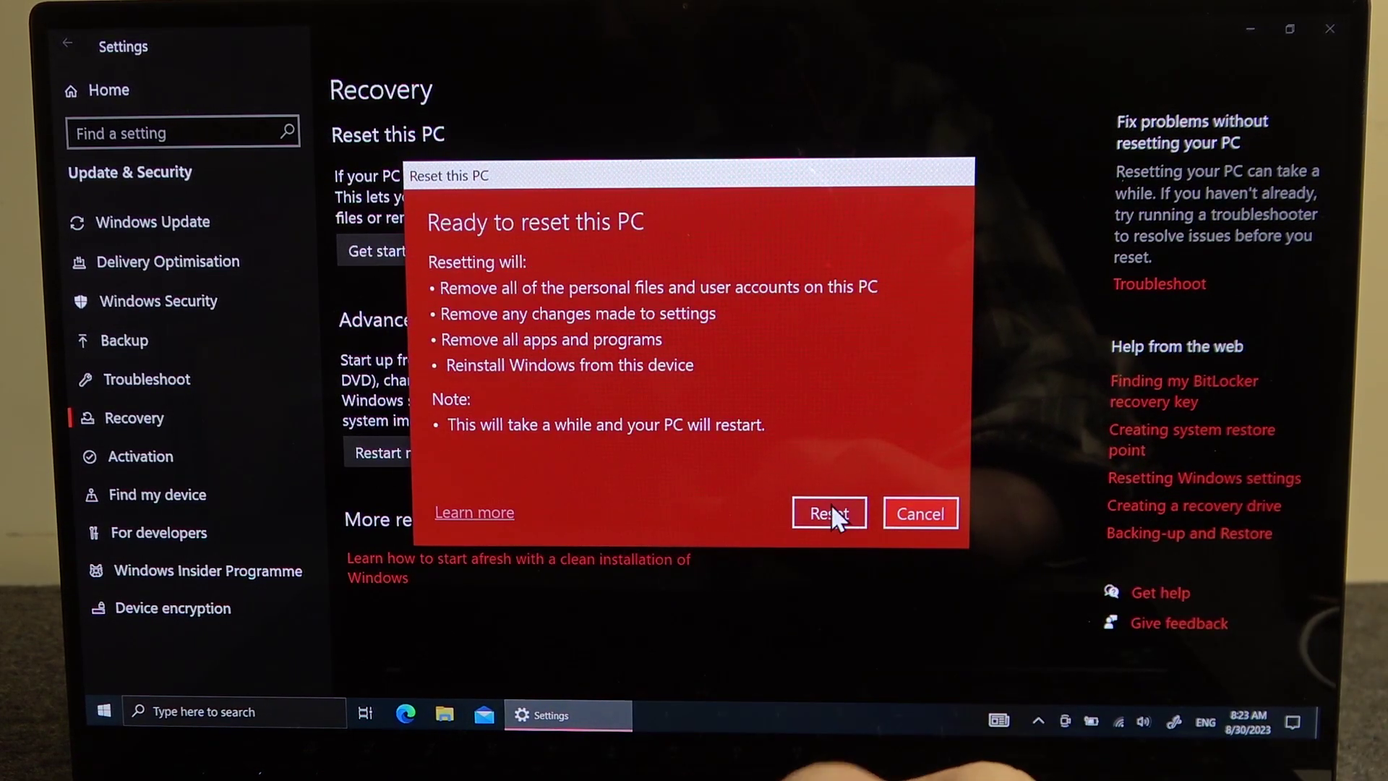
left_click(832, 505)
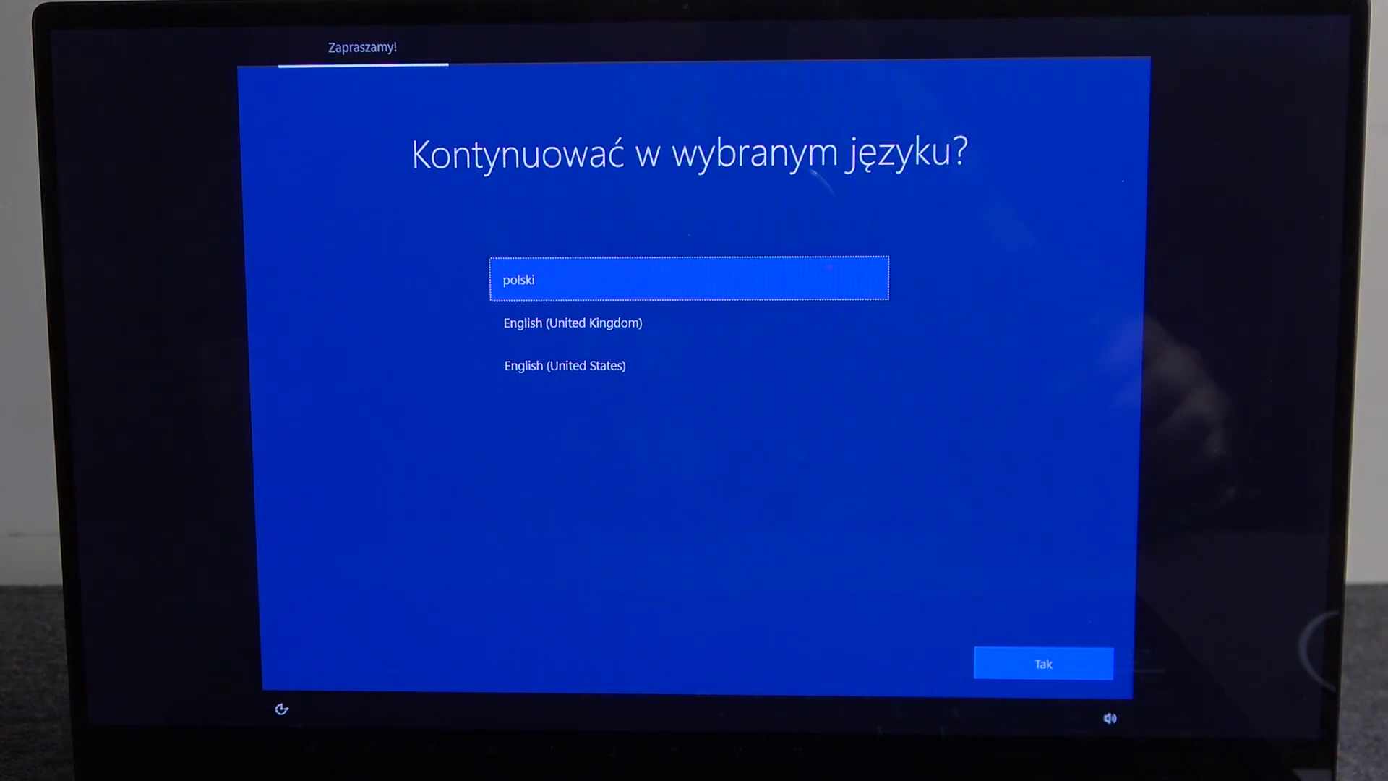
- Pick English (United Kingdom) as the setup language and confirm with Yes
left_click(618, 325)
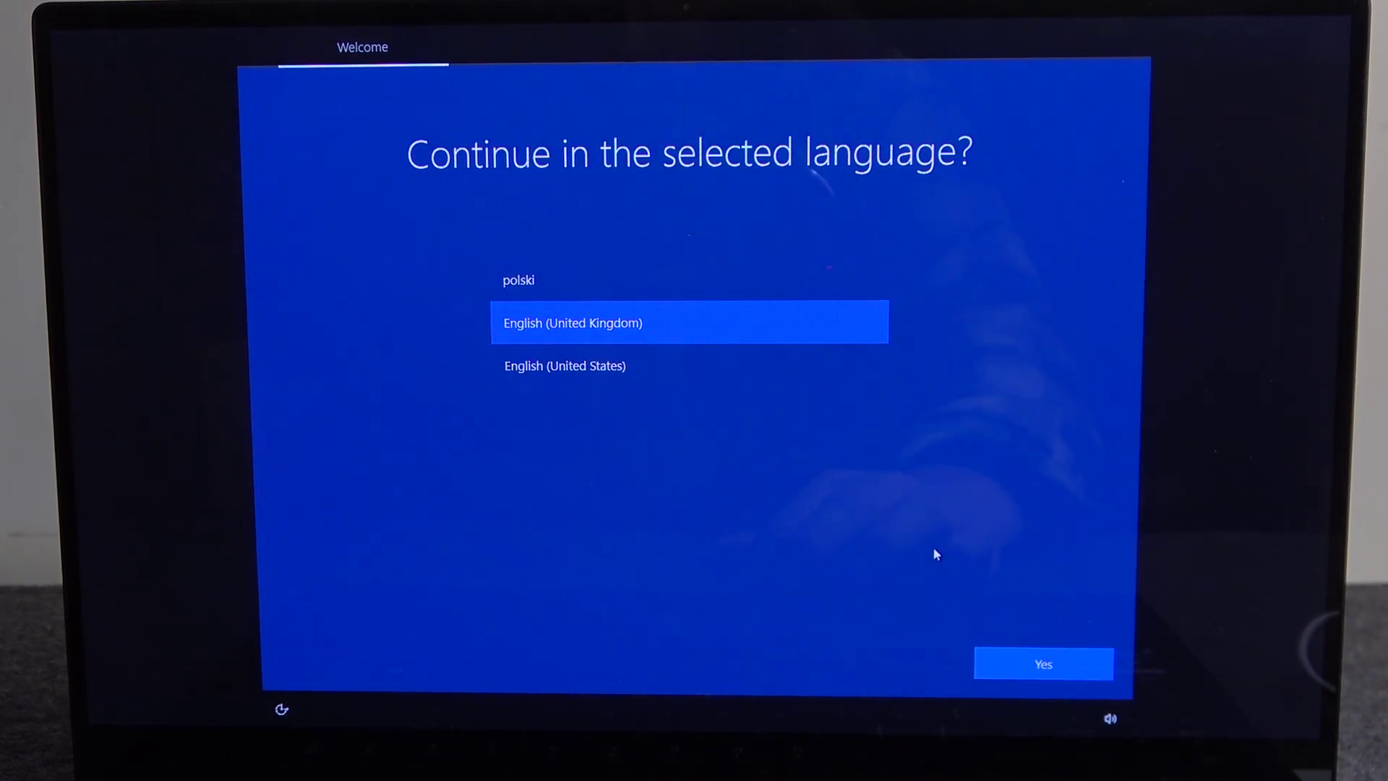
left_click(1017, 663)
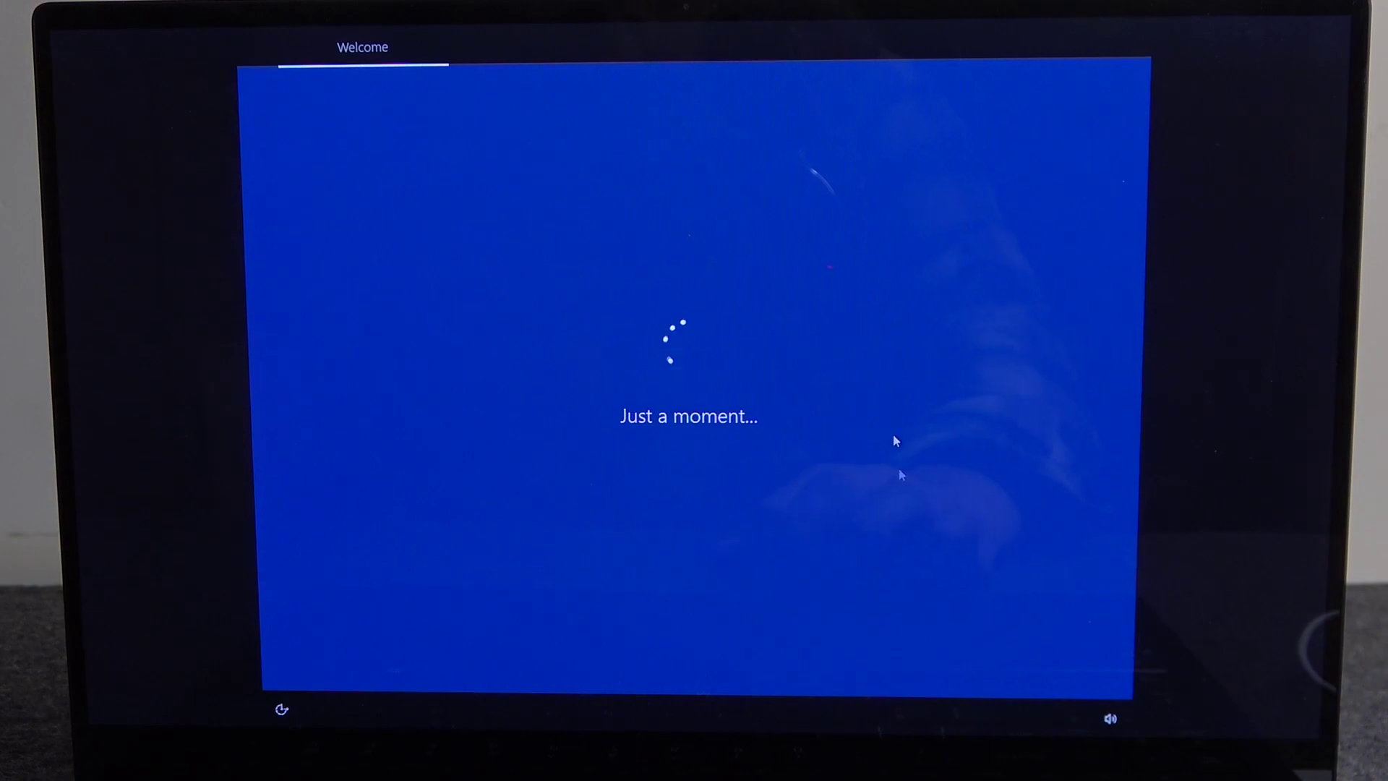